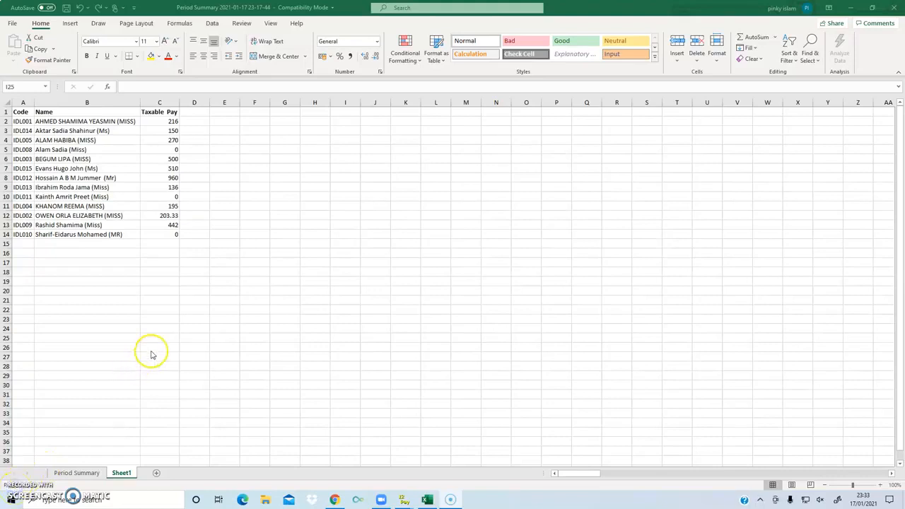
Step: Review Sheet1's names, codes and Taxable Pay columns, then go to the Period Summary sheet
left_click(38, 131)
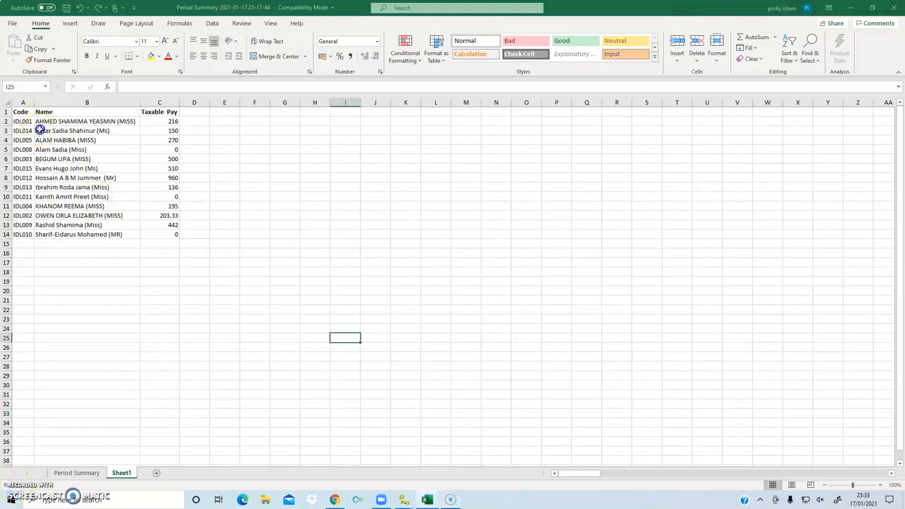
left_click_drag(51, 188, 51, 245)
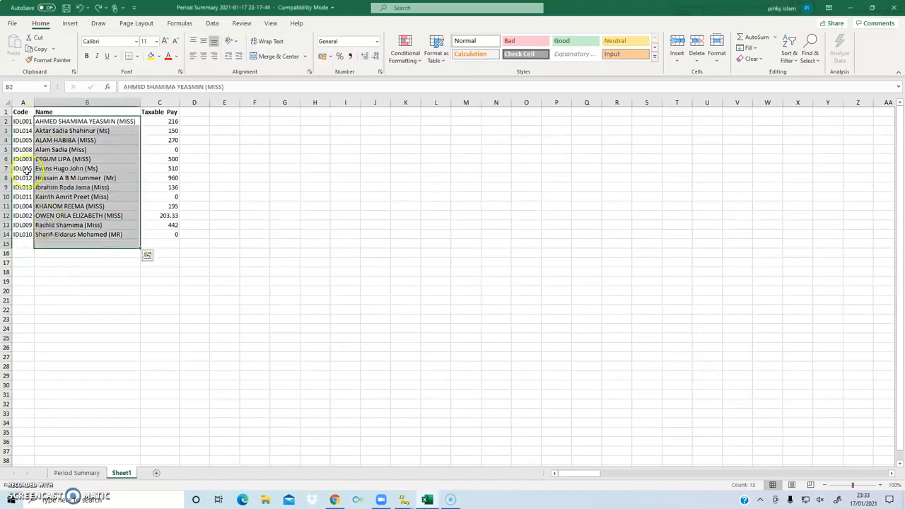
left_click_drag(21, 122, 23, 244)
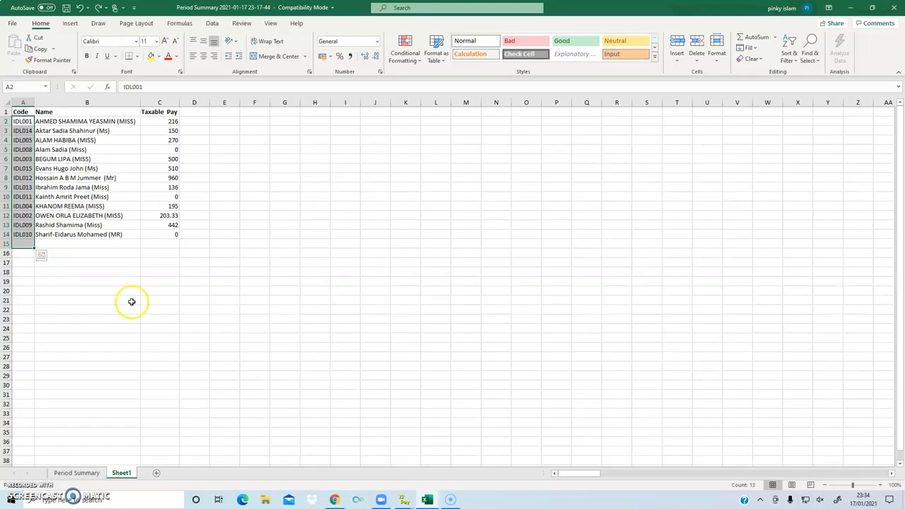
left_click(154, 114)
left_click_drag(153, 113, 158, 244)
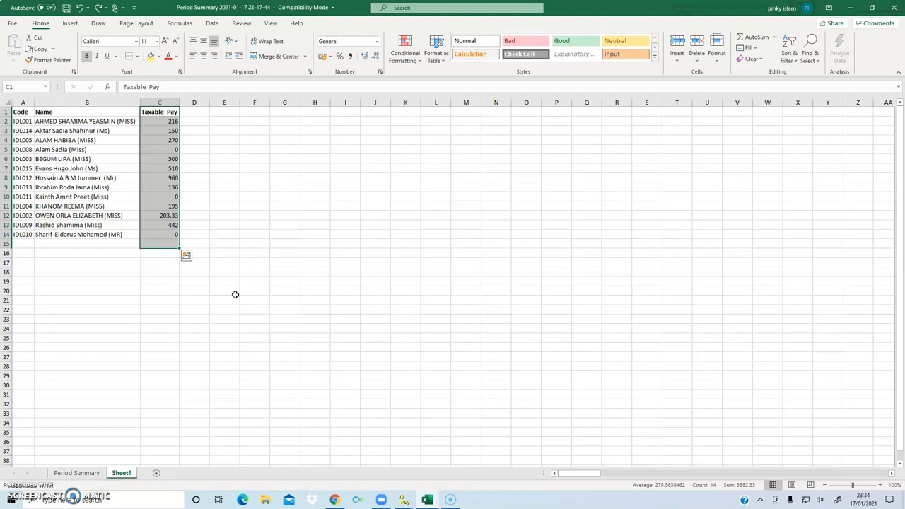
left_click(85, 472)
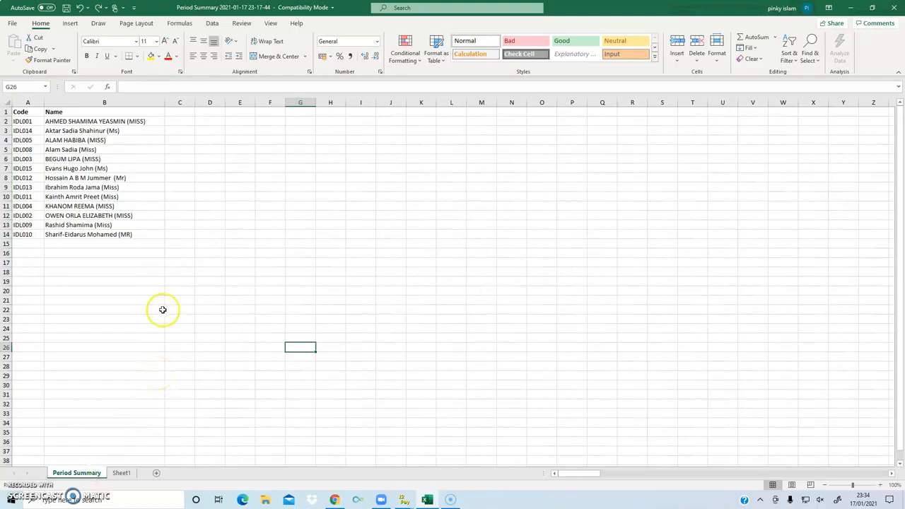
Step: Check Period Summary's A2, B2 and empty C2:C14, then return to Sheet1's pay table
left_click(74, 121)
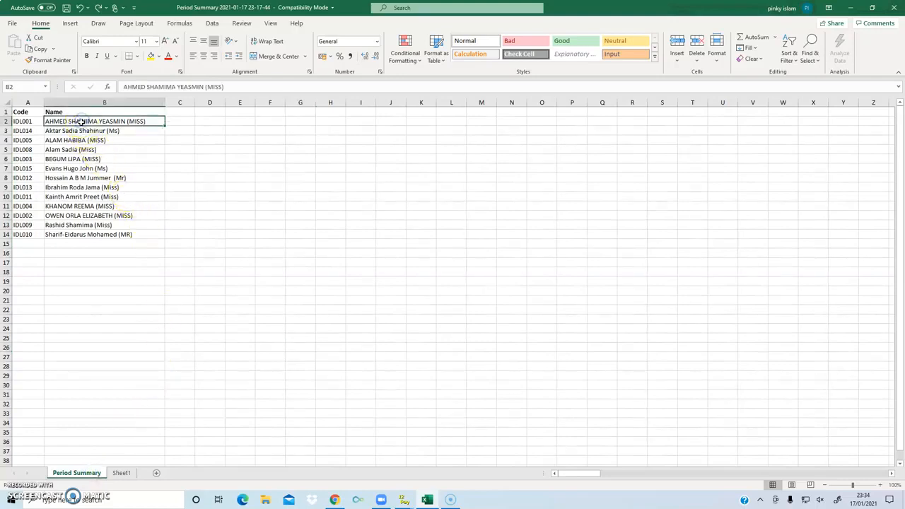
left_click(31, 121)
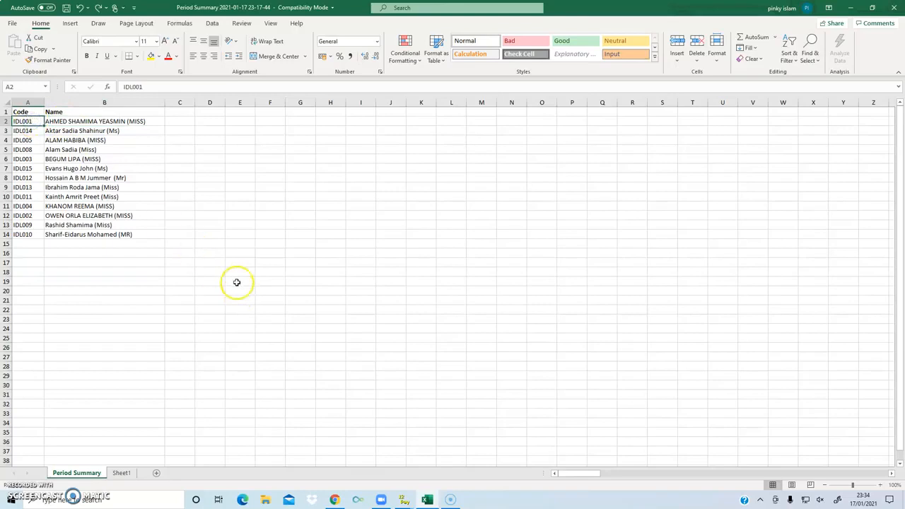
left_click_drag(181, 122, 173, 231)
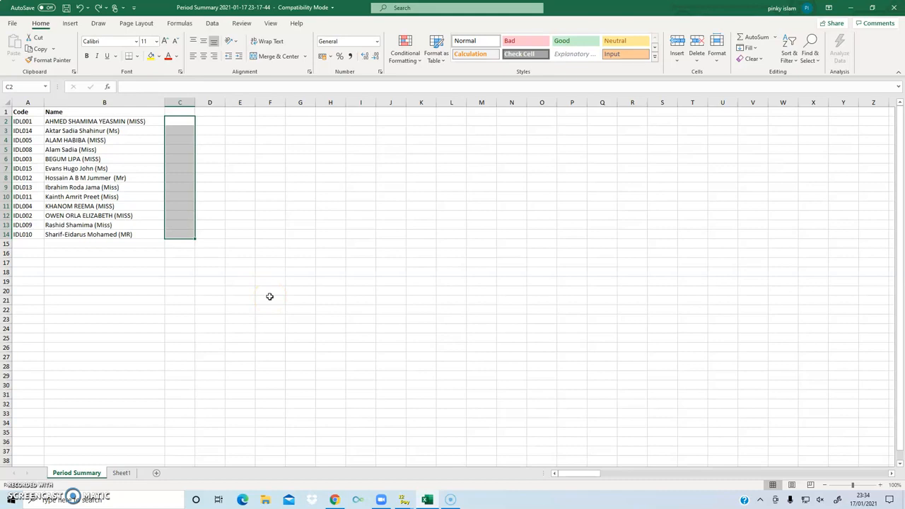
left_click(123, 473)
left_click(172, 299)
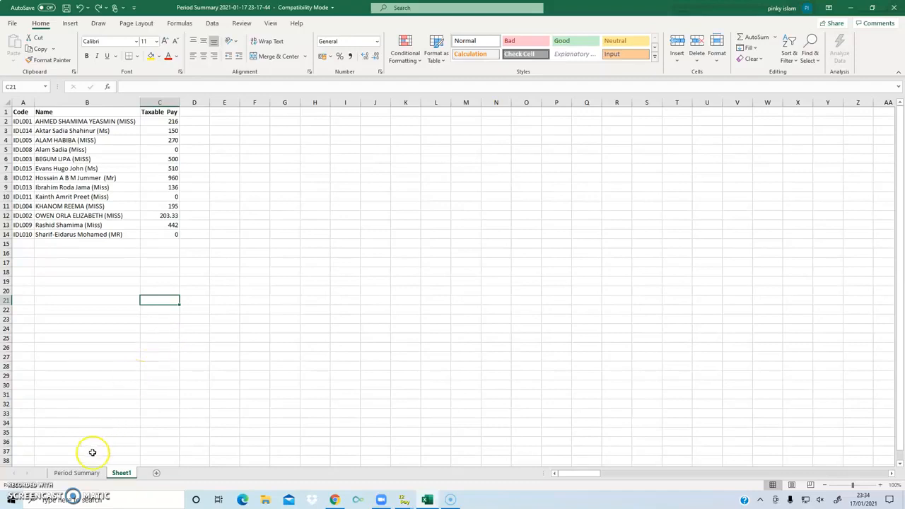
Step: On Period Summary, look over row 2's cells and end on heading cell C1
left_click(77, 473)
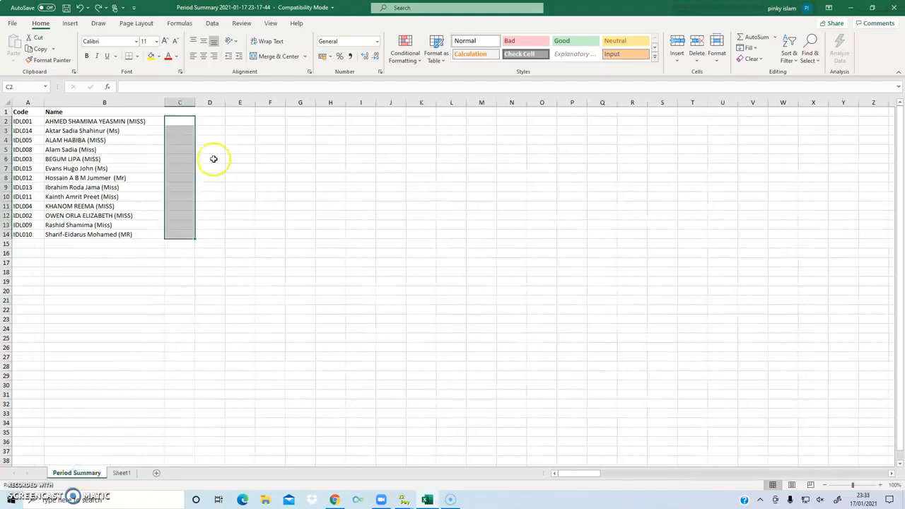
left_click(177, 121)
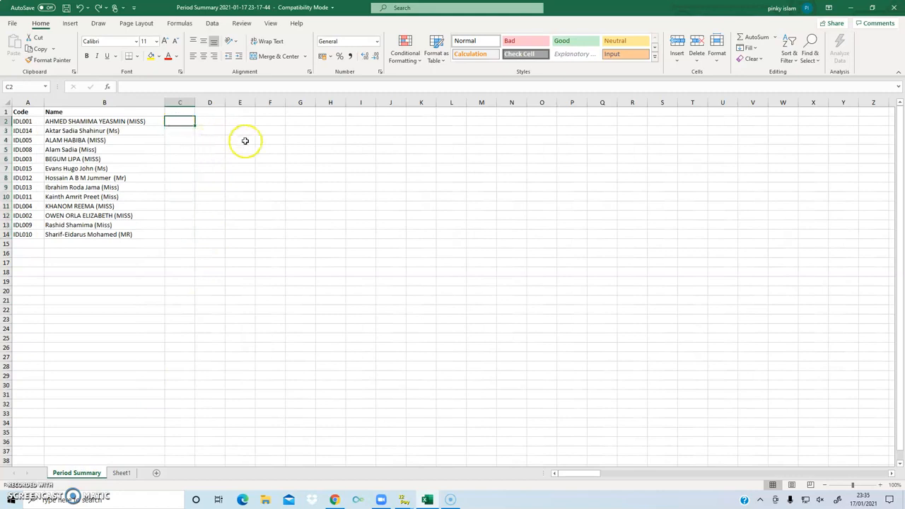
left_click(152, 122)
left_click(172, 122)
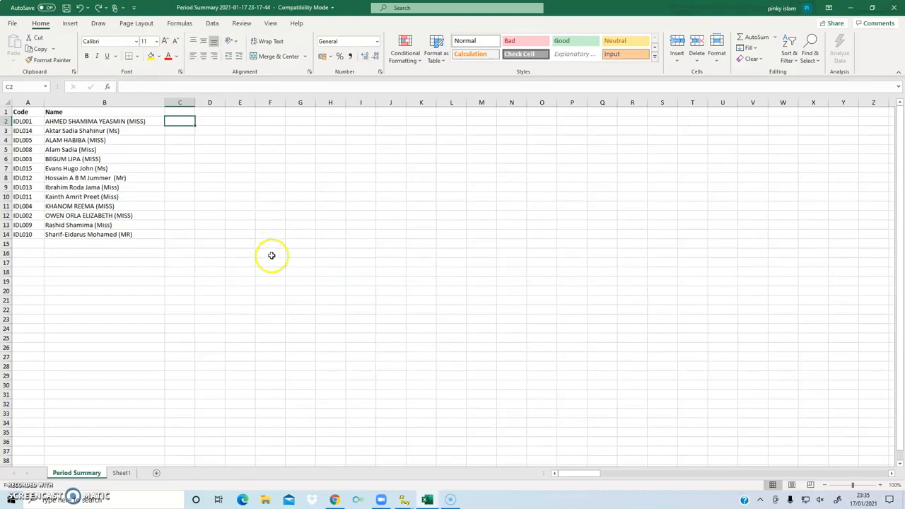
left_click(180, 111)
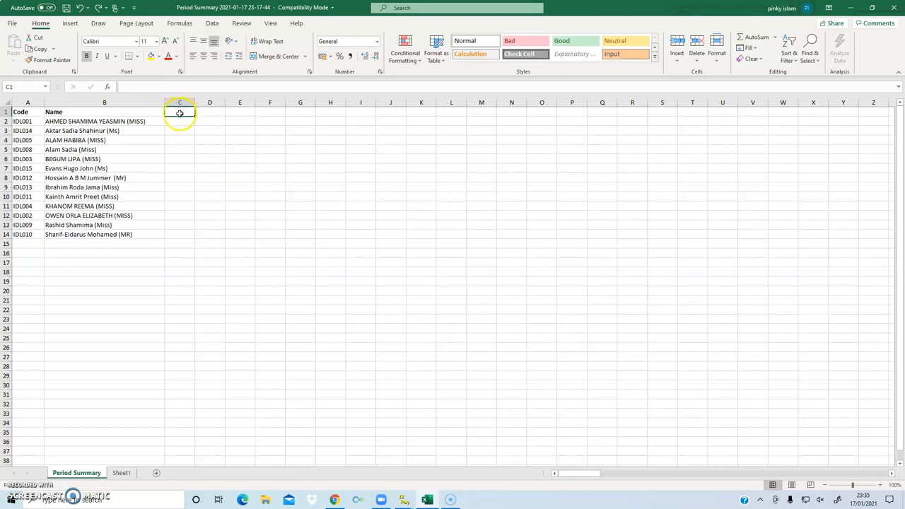
left_click(172, 120)
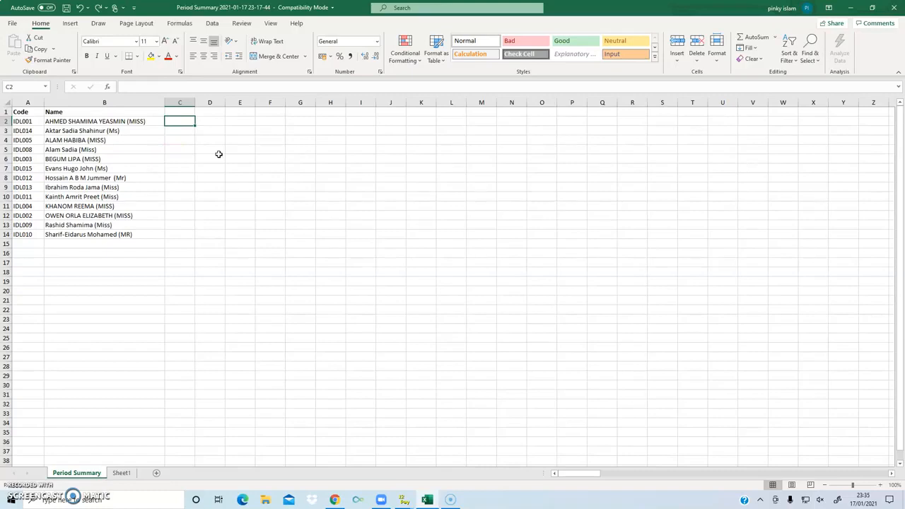
left_click(7, 121)
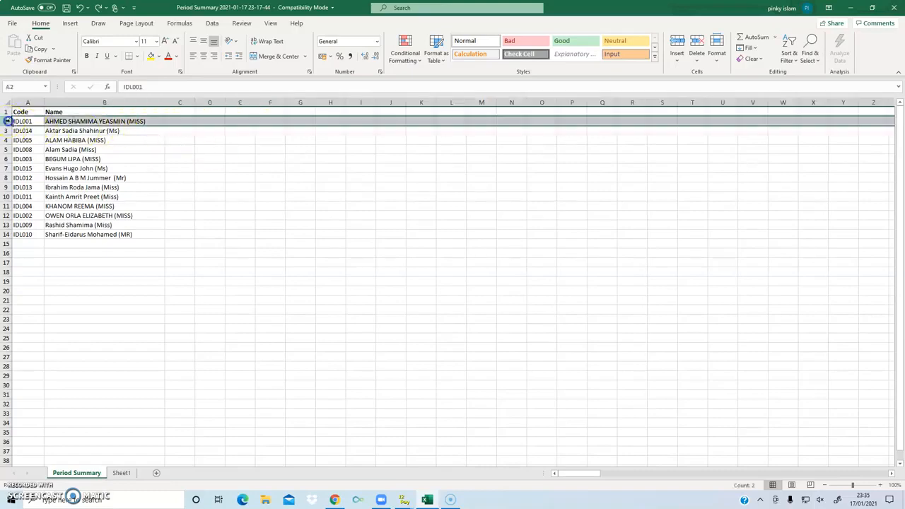
left_click(178, 121)
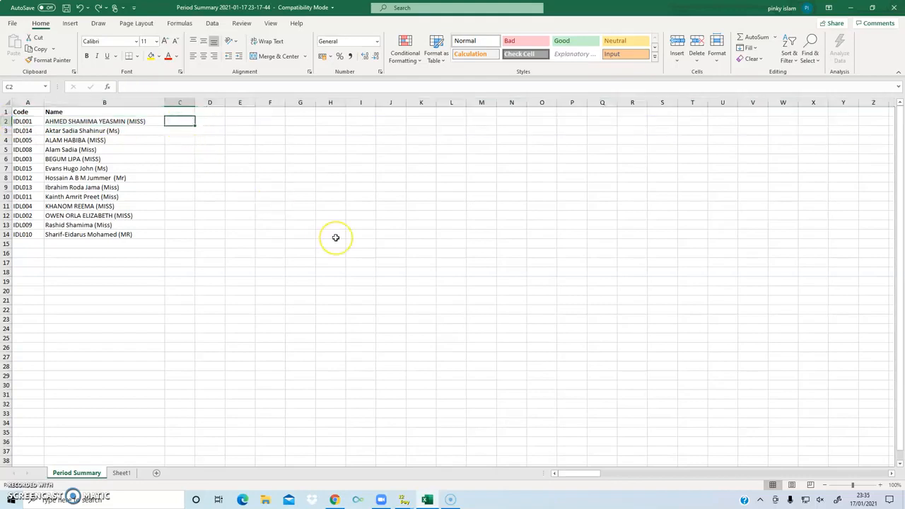
left_click(174, 111)
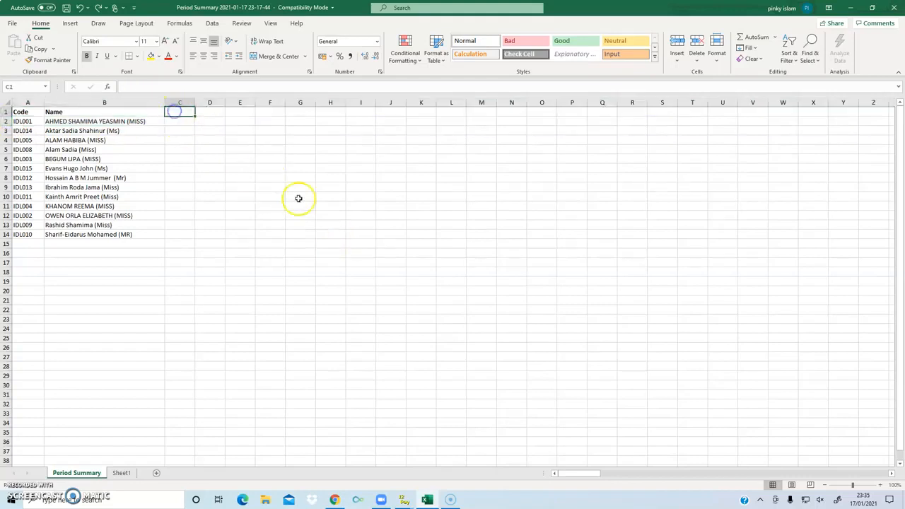
Step: Enter the heading 'Taxble pay' in C1 and begin a =vloo formula in C2
type("Ta")
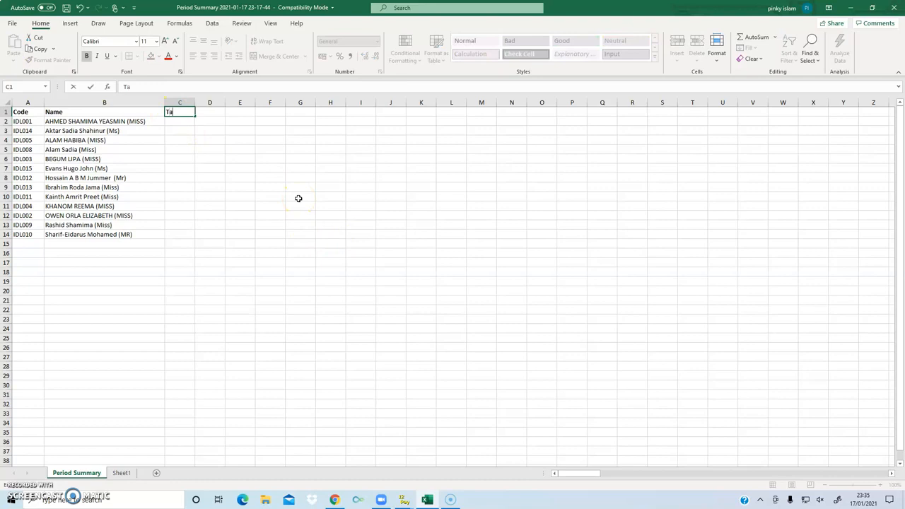
type("xble")
left_click(301, 193)
type("e pay")
key("Return")
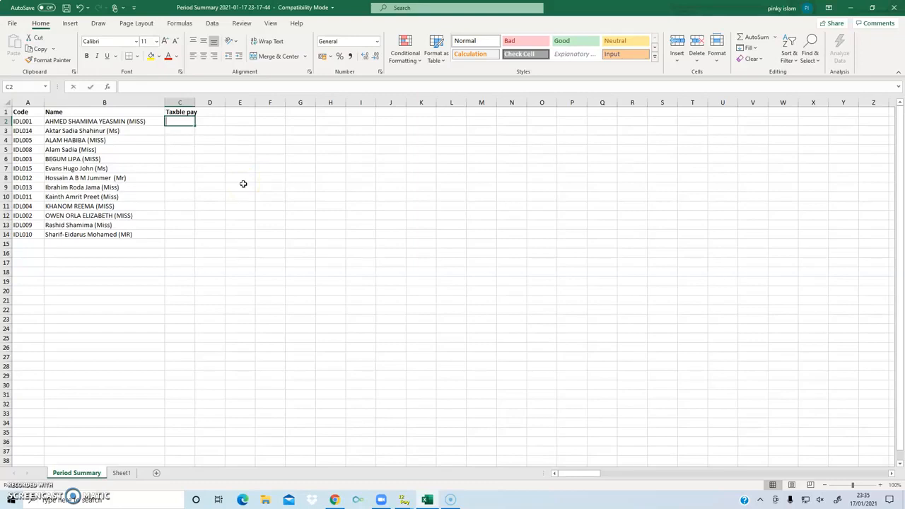
type("=")
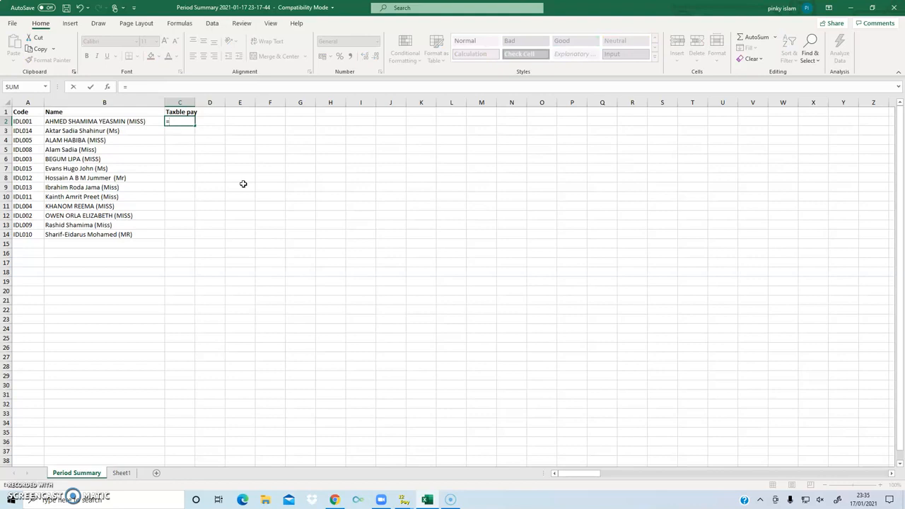
type("vloo")
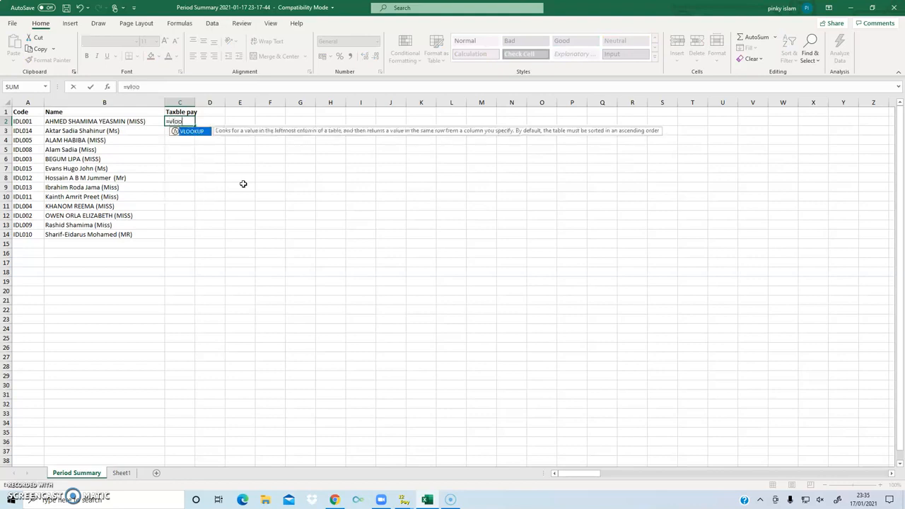
Step: Insert VLOOKUP in C2 with A2 as the lookup value, then move to Sheet1
double_click(192, 132)
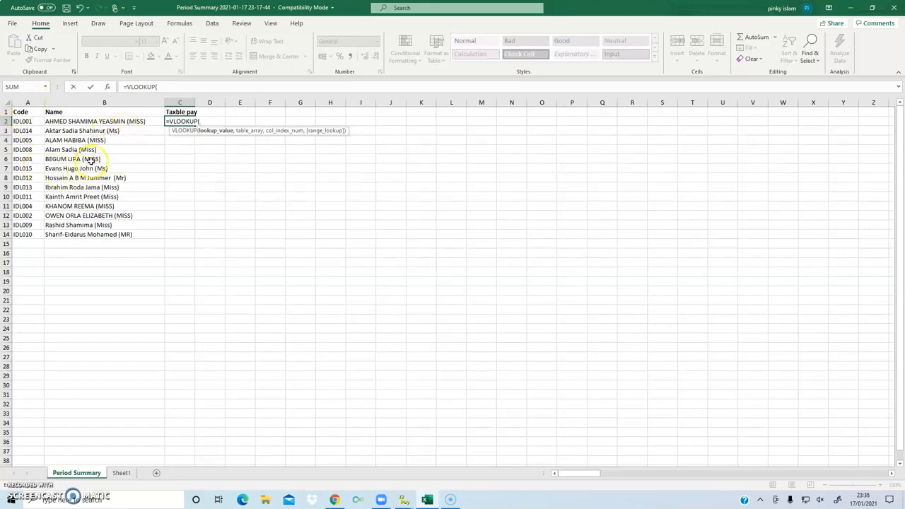
left_click(25, 122)
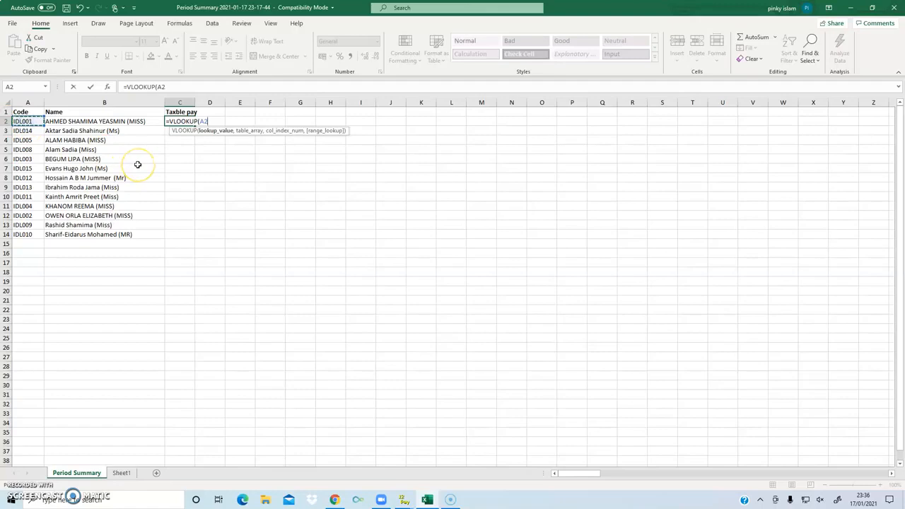
type(",")
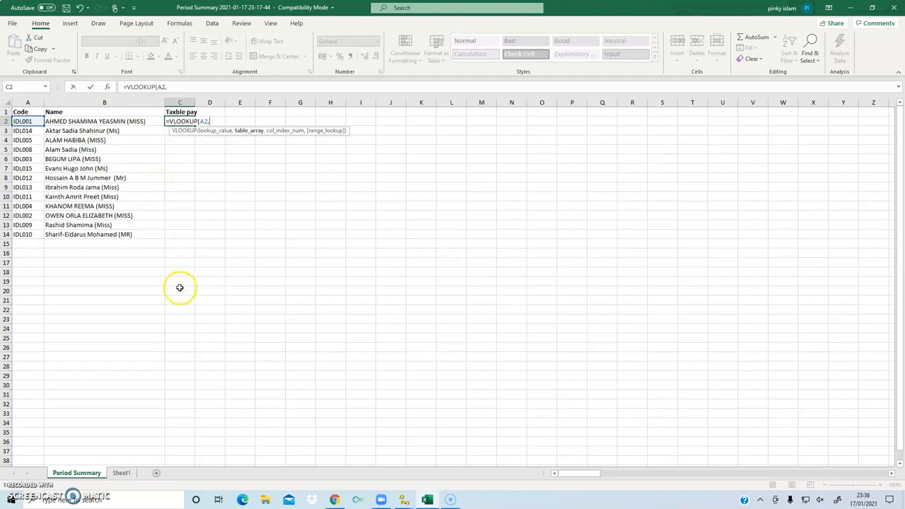
left_click(121, 473)
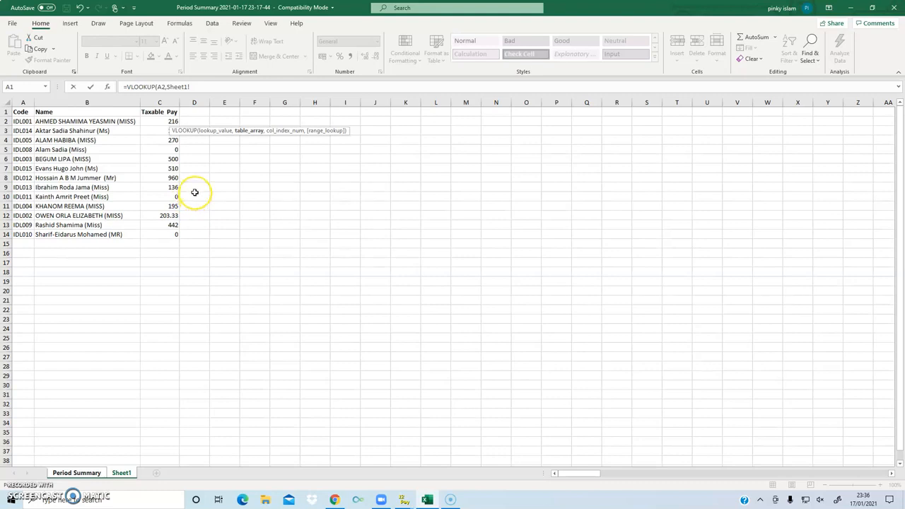
Step: Use Sheet1!A2:C14 as the table array and continue to the column index 3
left_click(27, 123)
left_click_drag(26, 124, 157, 237)
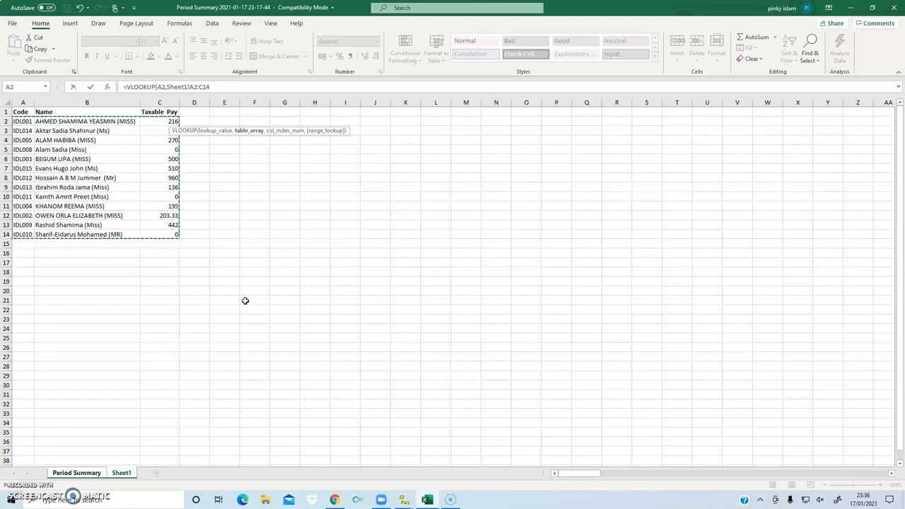
left_click(219, 87)
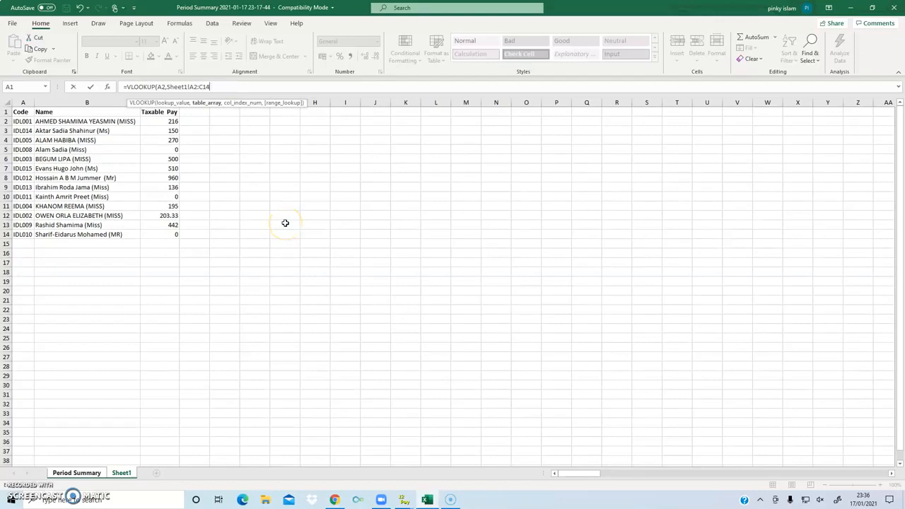
type(",3")
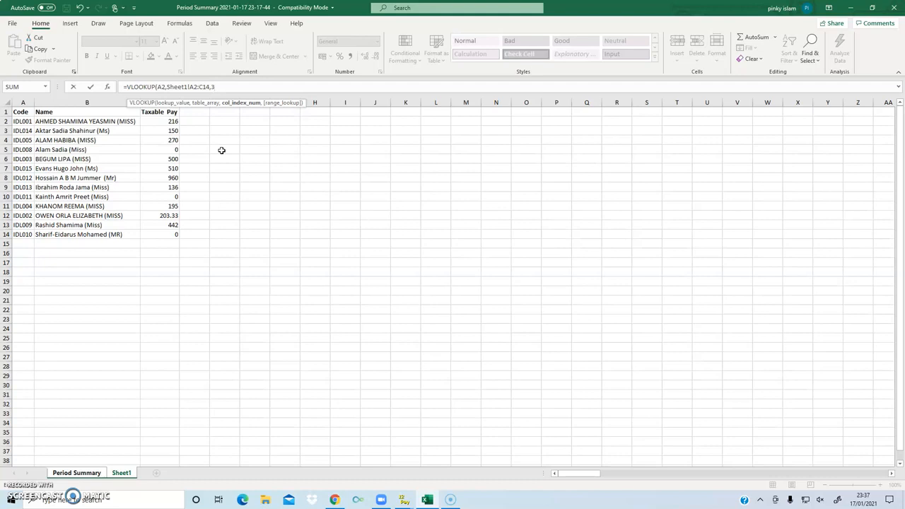
Step: Add FALSE for an exact match and close the VLOOKUP with a parenthesis
type(",")
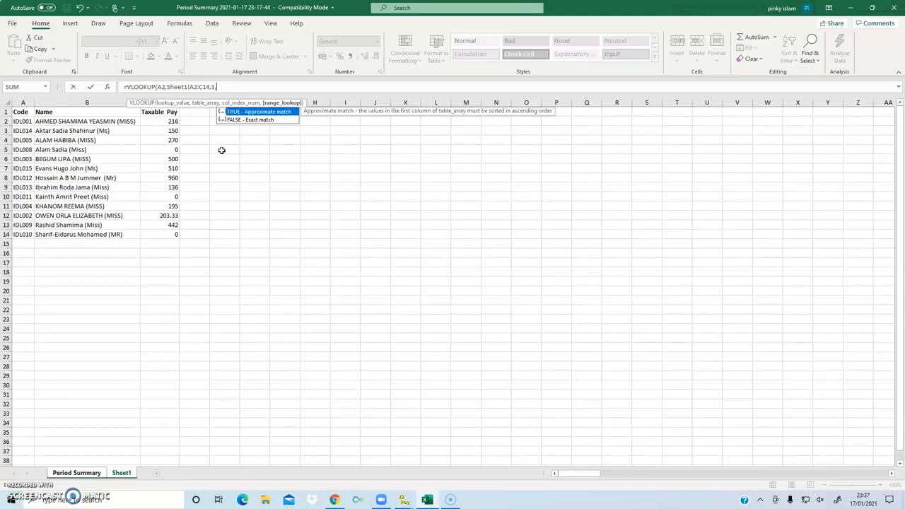
left_click(242, 120)
double_click(242, 120)
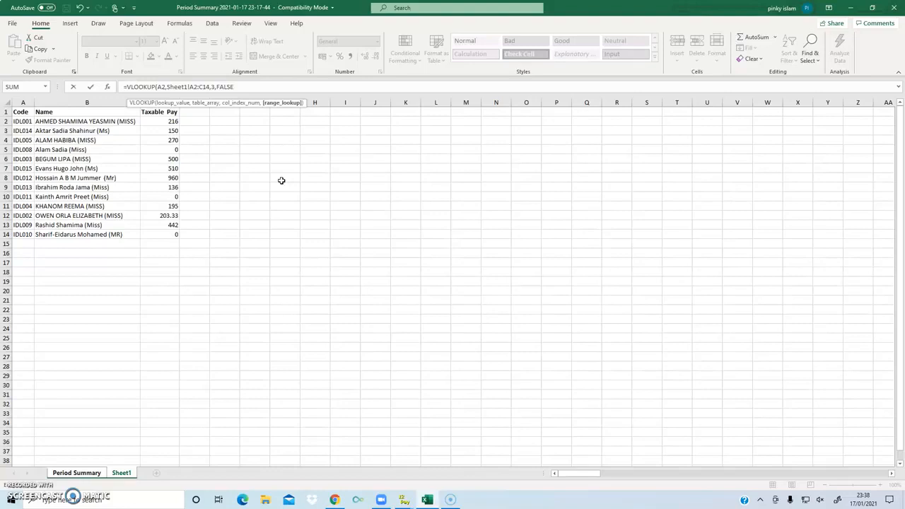
type(")")
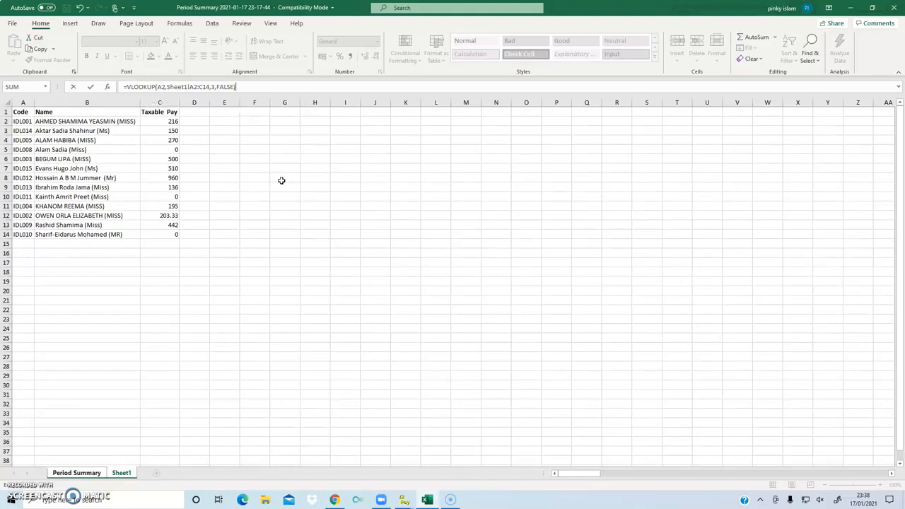
Step: Commit the C2 formula and fill it down to C14 with the fill handle
key("Return")
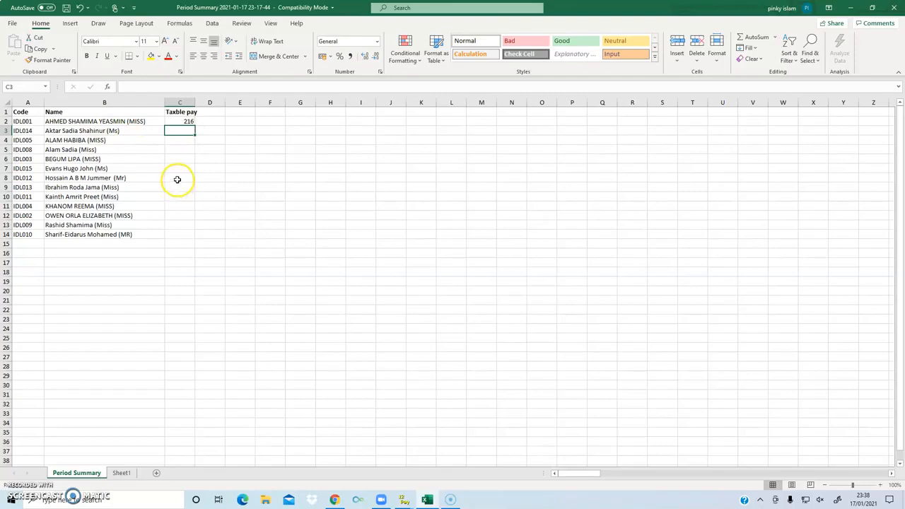
left_click(178, 121)
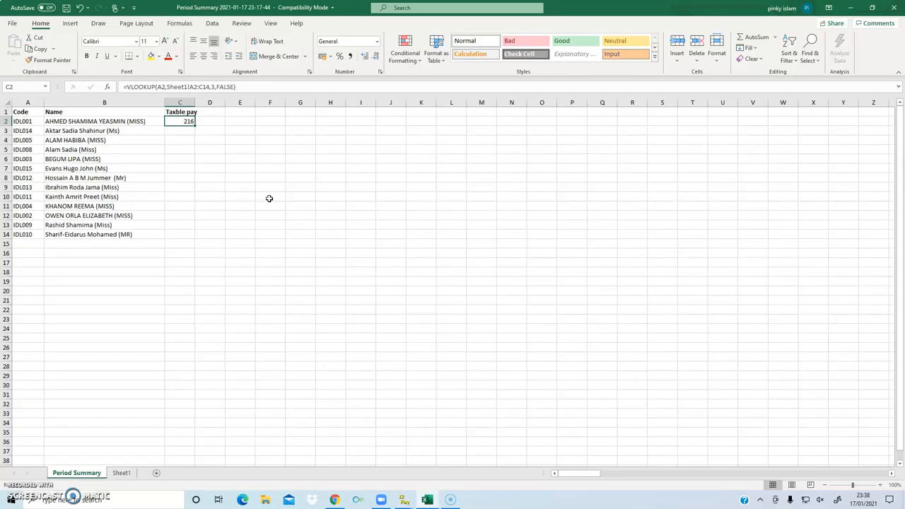
double_click(194, 125)
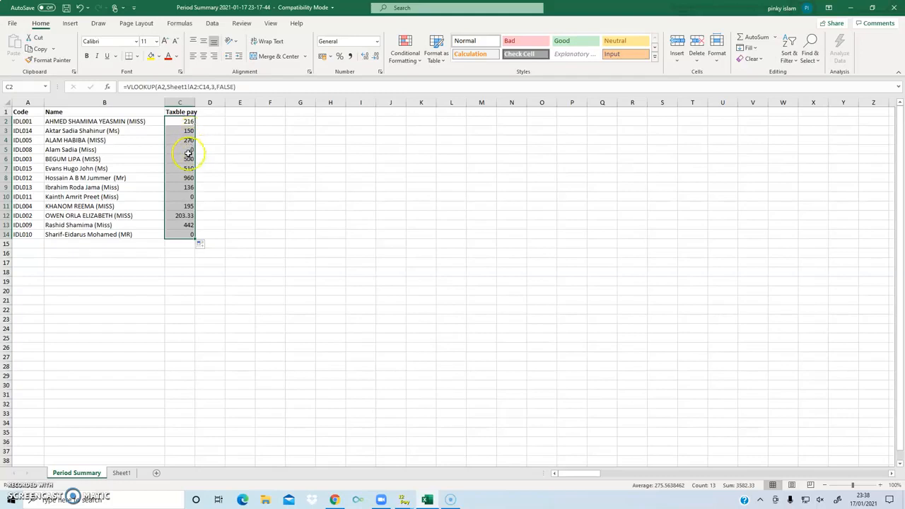
left_click(180, 271)
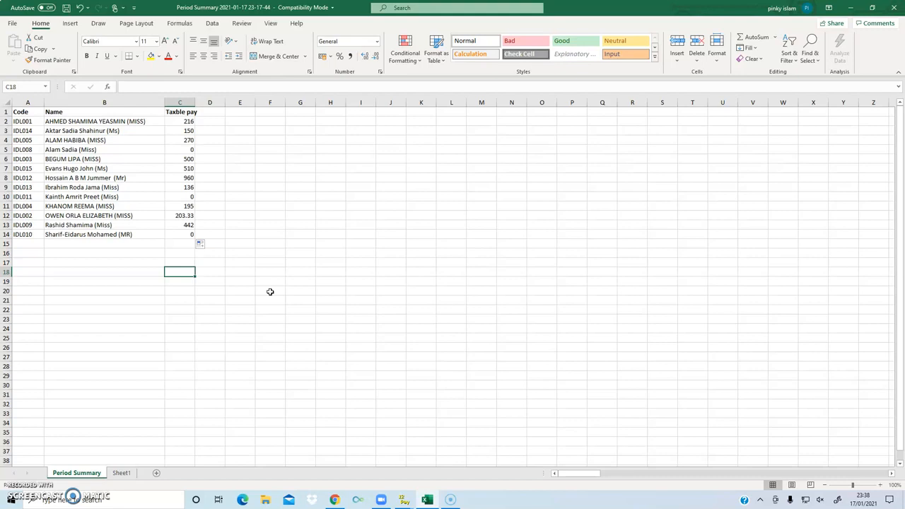
left_click(185, 178)
left_click(181, 204)
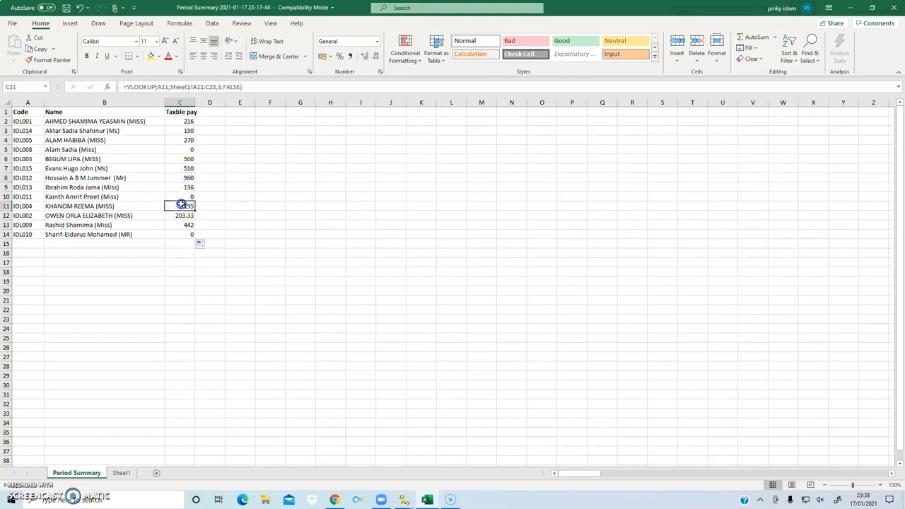
left_click(182, 129)
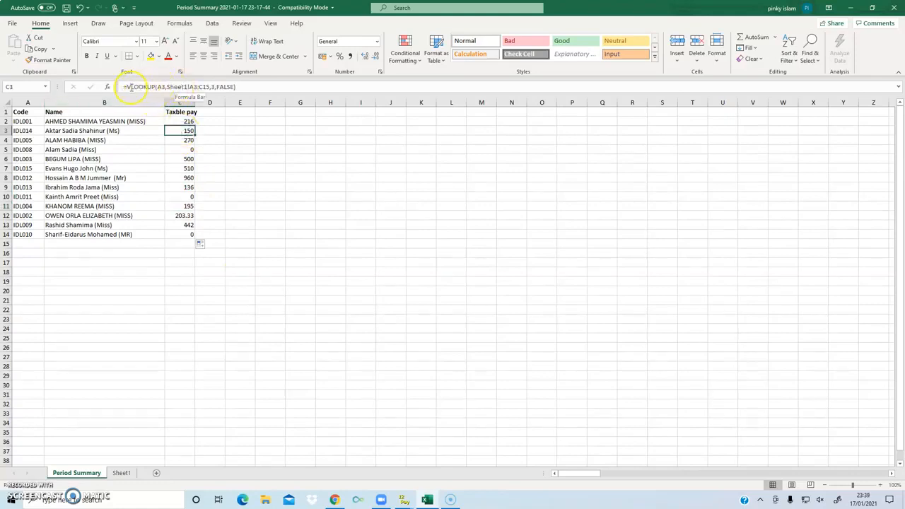
left_click_drag(180, 121, 184, 234)
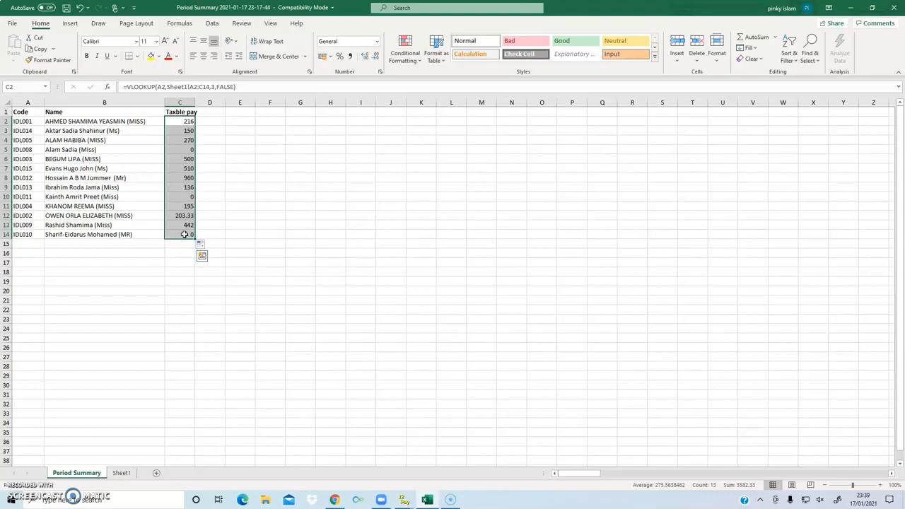
Step: Copy C2:C14 and paste it back over itself as values only
key("ctrl+c")
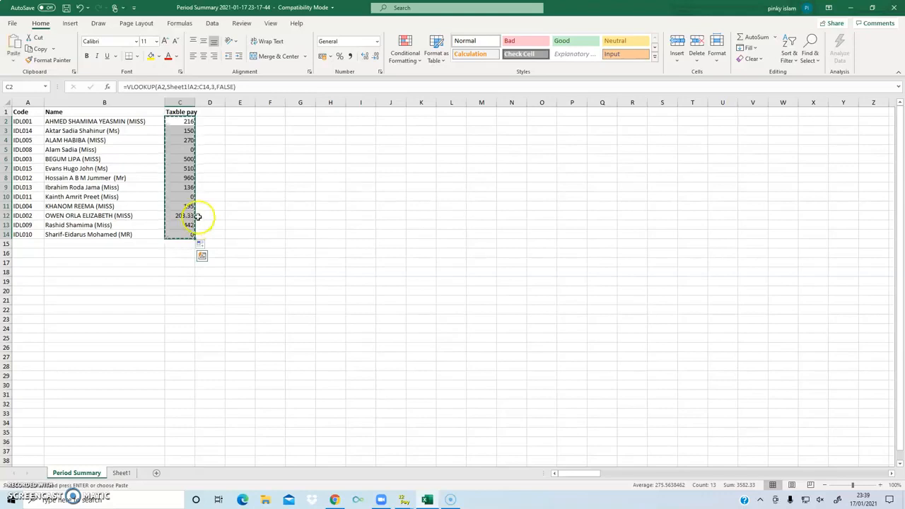
right_click(178, 122)
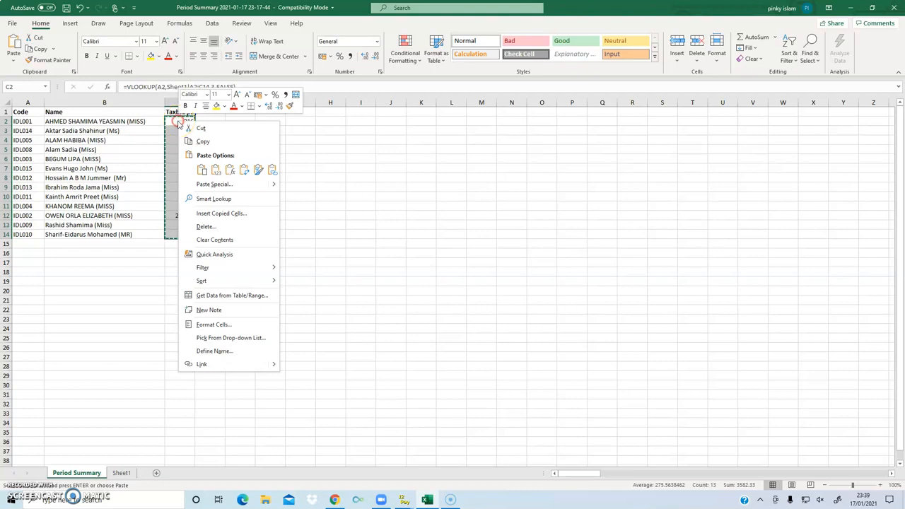
left_click(215, 170)
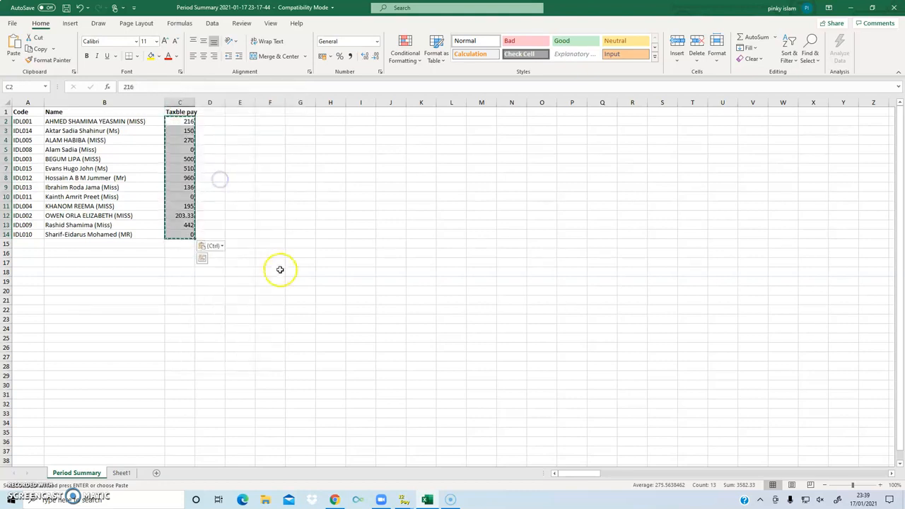
key("Escape")
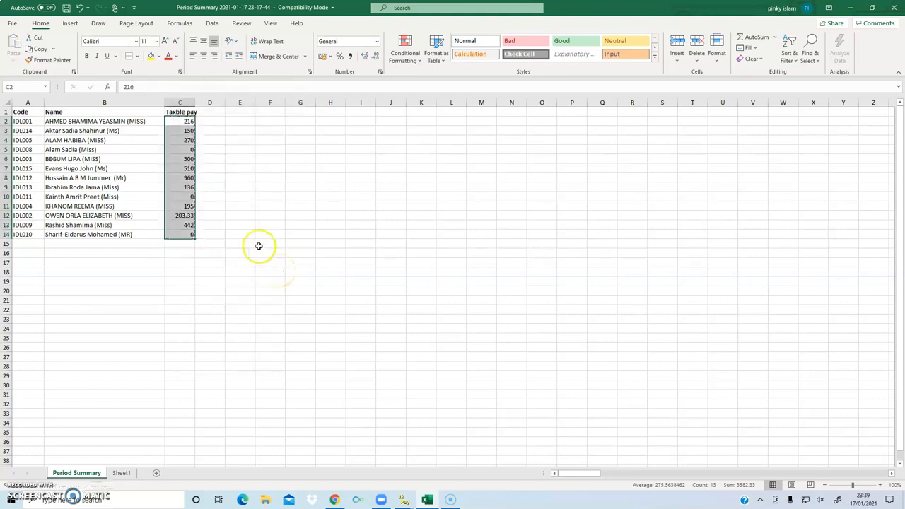
Step: Spot-check C2, C4, C7, C10 and C3 to confirm they hold plain numbers like 150
left_click(259, 246)
left_click(178, 123)
left_click(178, 140)
left_click(178, 168)
left_click(178, 196)
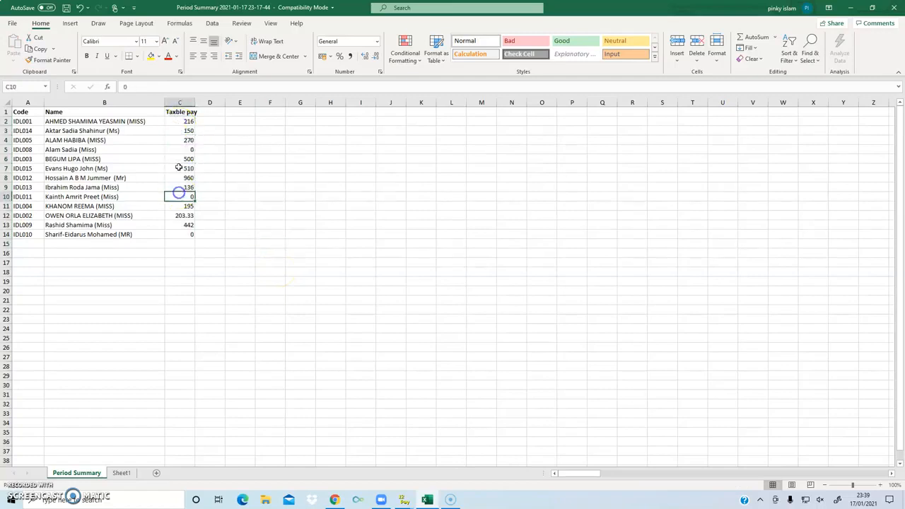
left_click(180, 130)
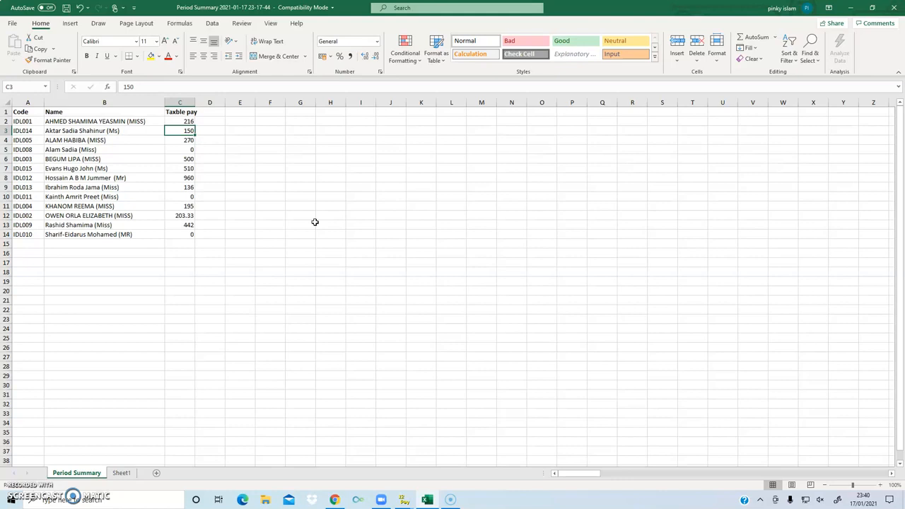
left_click(258, 245)
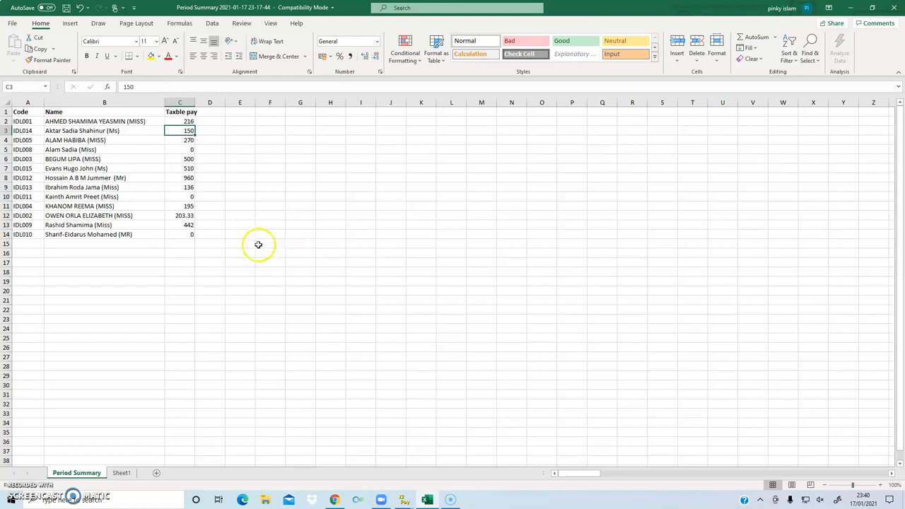